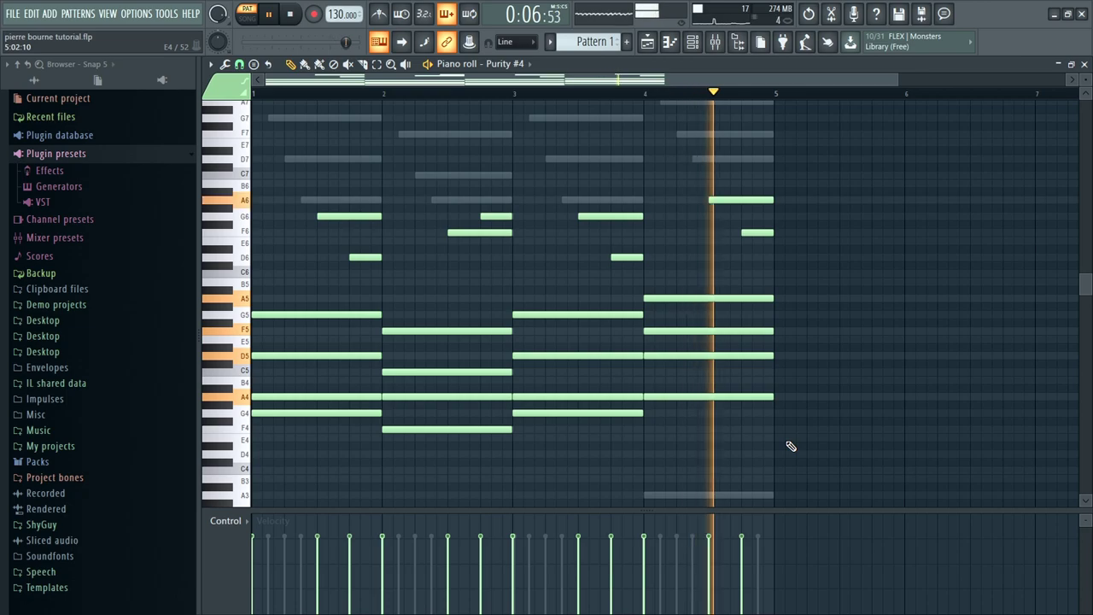
Play back the piano roll melodies of the Purity #4, Purity #2, Purity #3 and Purity channels one after another.
{"action": "key", "text": "space"}
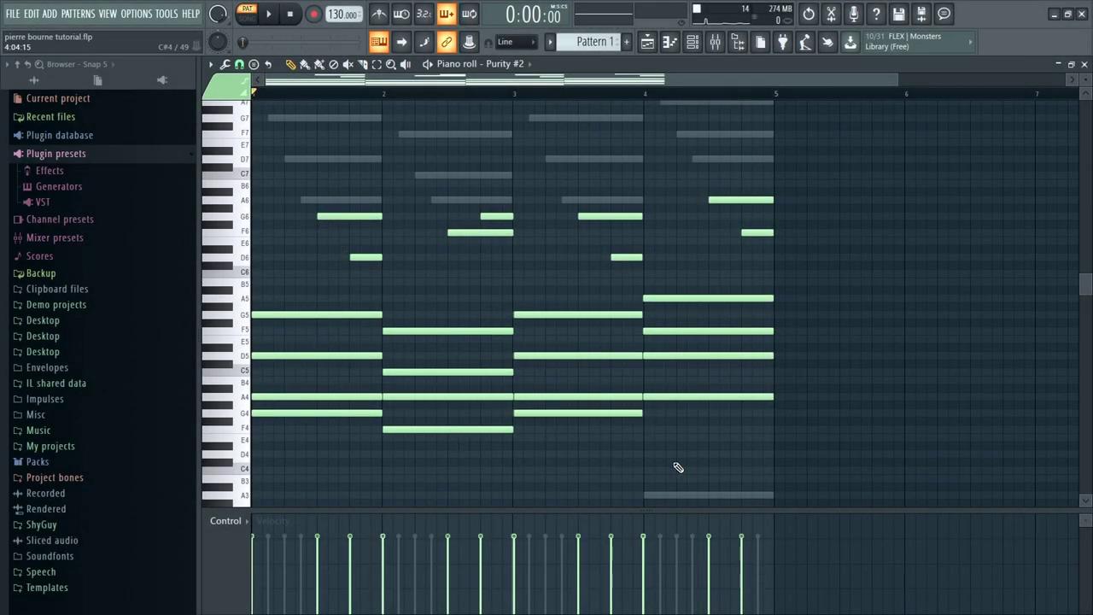
{"action": "key", "text": "space"}
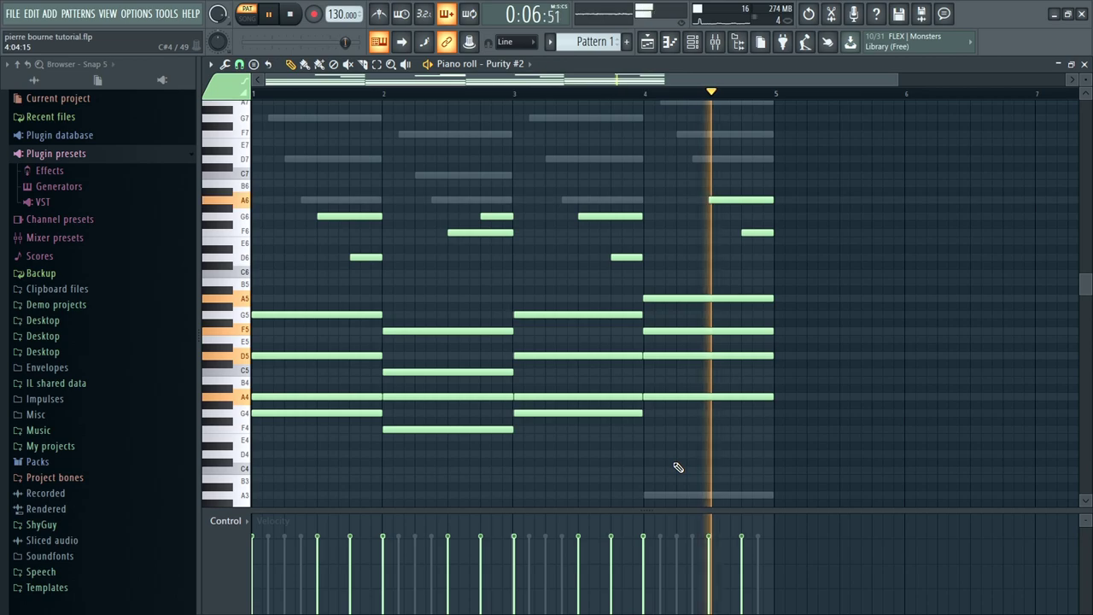
{"action": "key", "text": "space"}
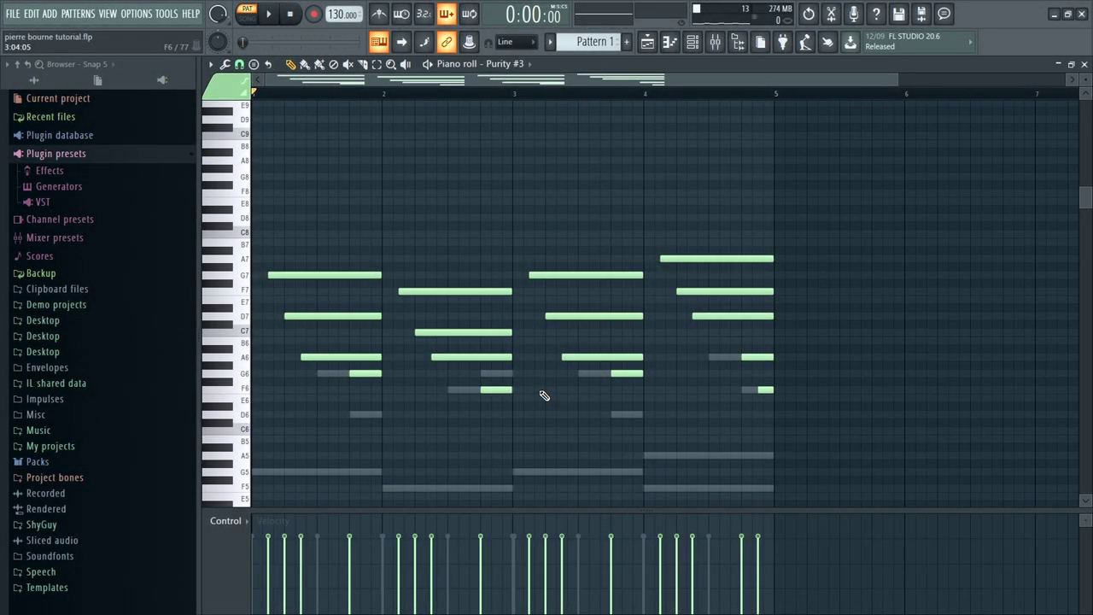
{"action": "key", "text": "space"}
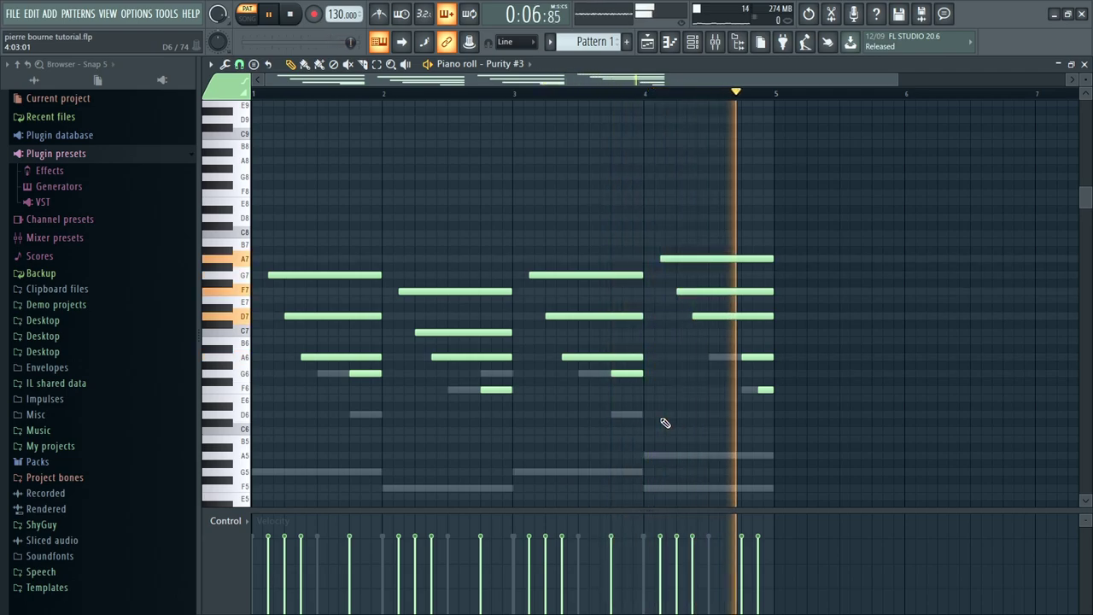
{"action": "key", "text": "space"}
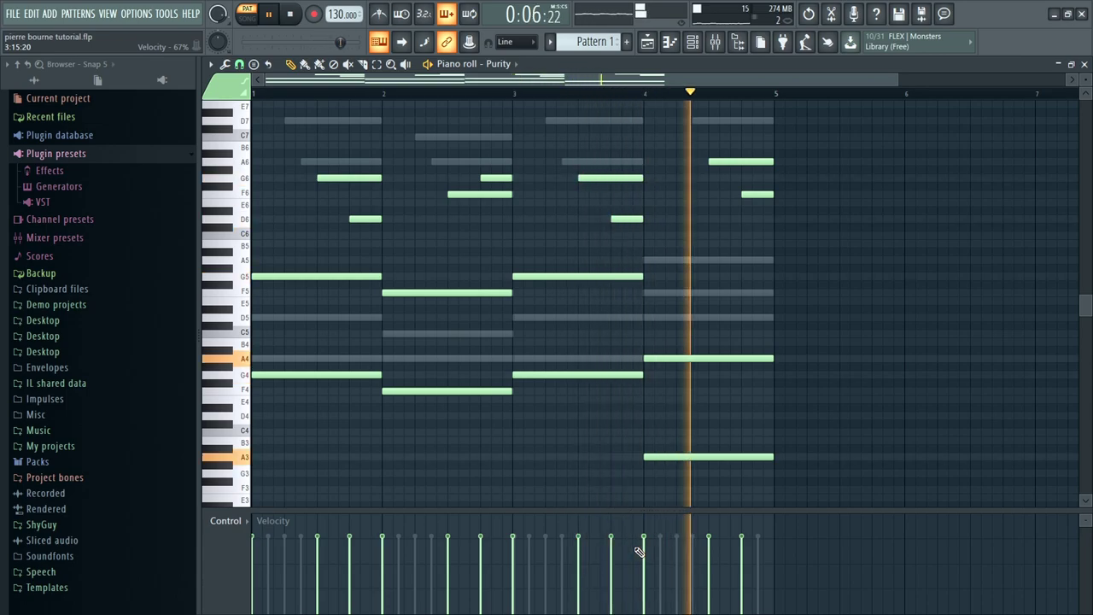
{"action": "key", "text": "space"}
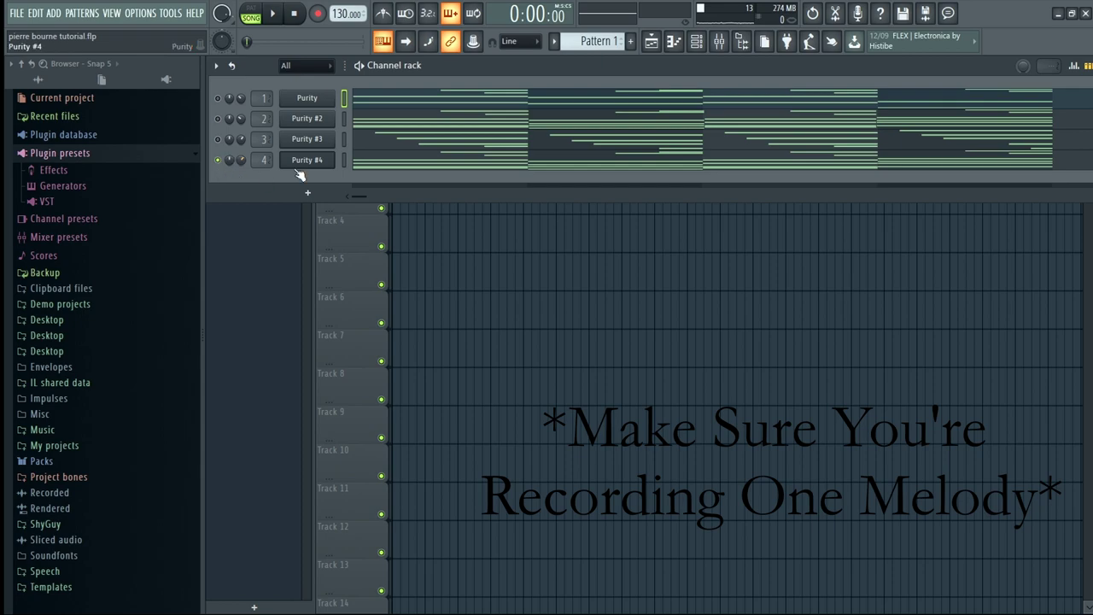
Record one full pass of the soloed Purity #4 melody into Edison on the Master track, and stop recording and playback.
{"action": "left_click", "coordinate": [836, 14]}
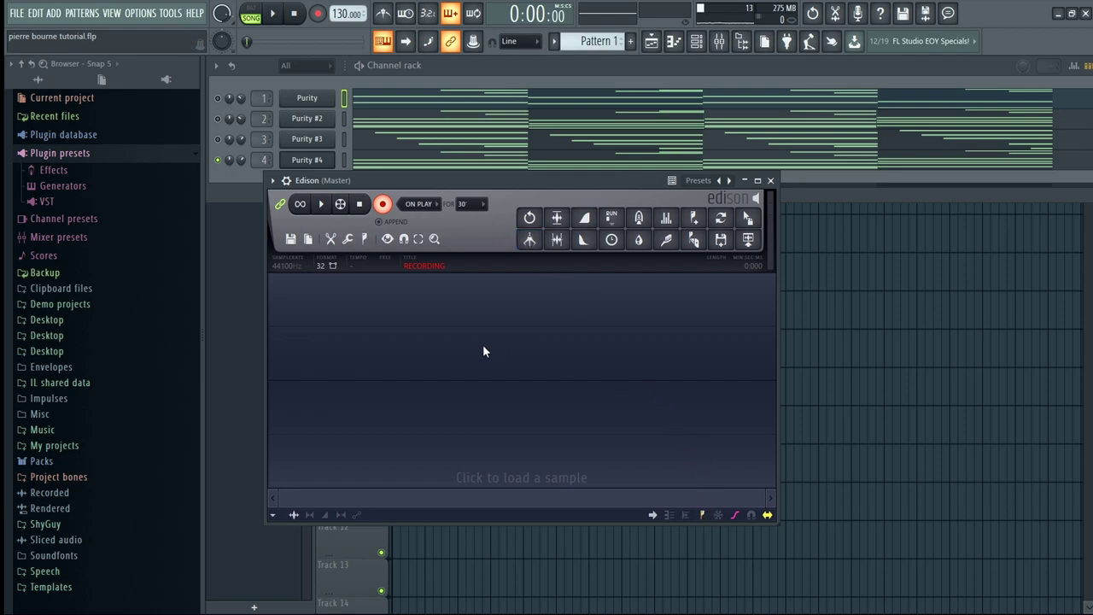
{"action": "left_click", "coordinate": [280, 19]}
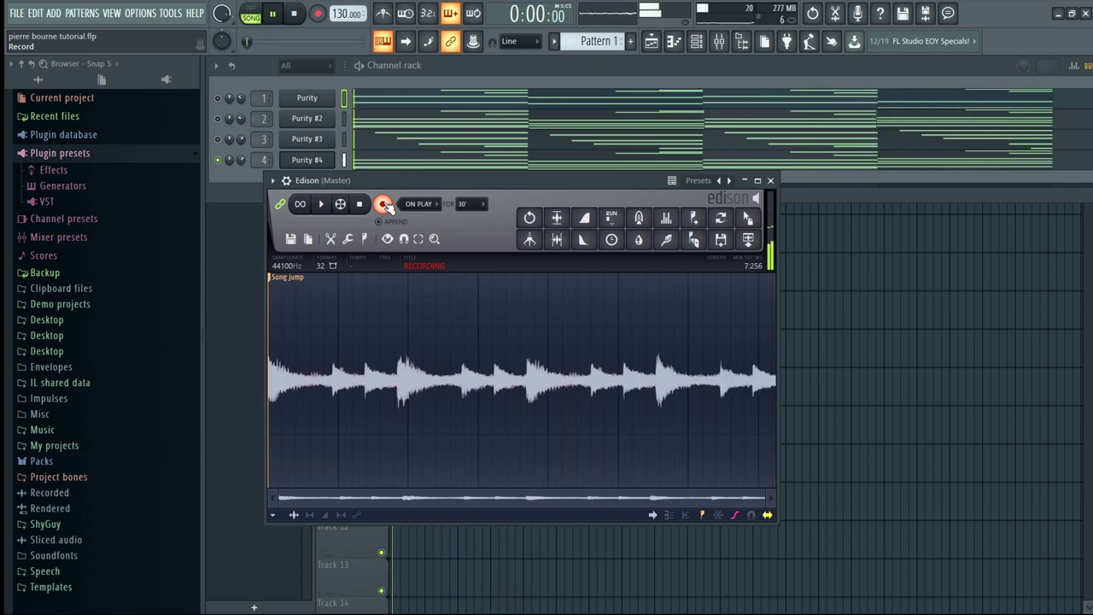
{"action": "left_click", "coordinate": [384, 207]}
{"action": "left_click", "coordinate": [272, 13]}
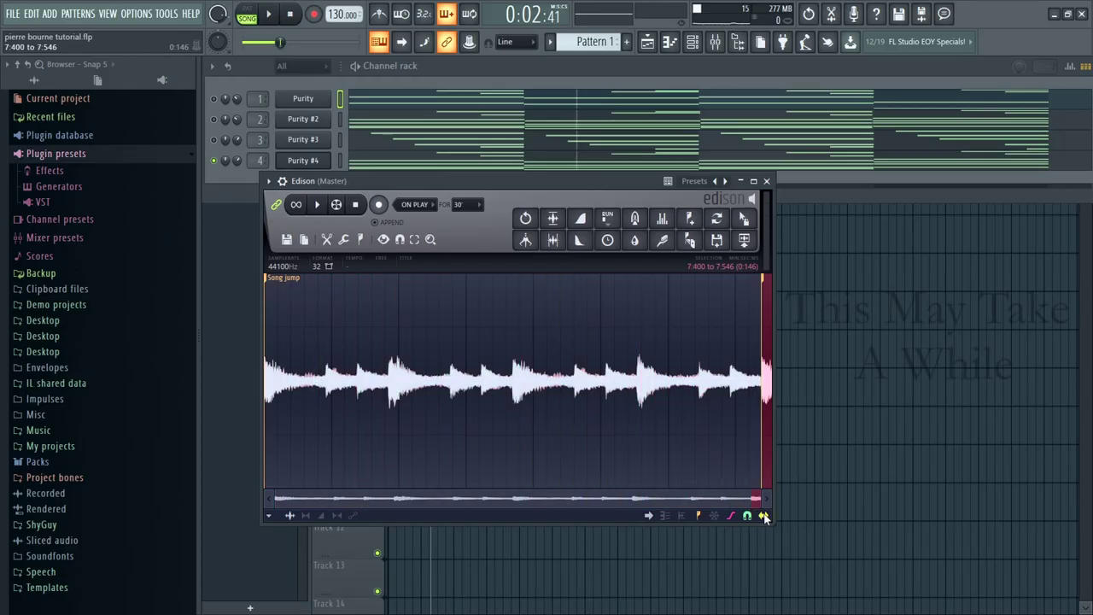
Select the excess audio from the final Song jump marker to the recording's end, about 7:384 to 7:546, and cut it.
{"action": "left_click_drag", "start_coordinate": [271, 497], "coordinate": [735, 584]}
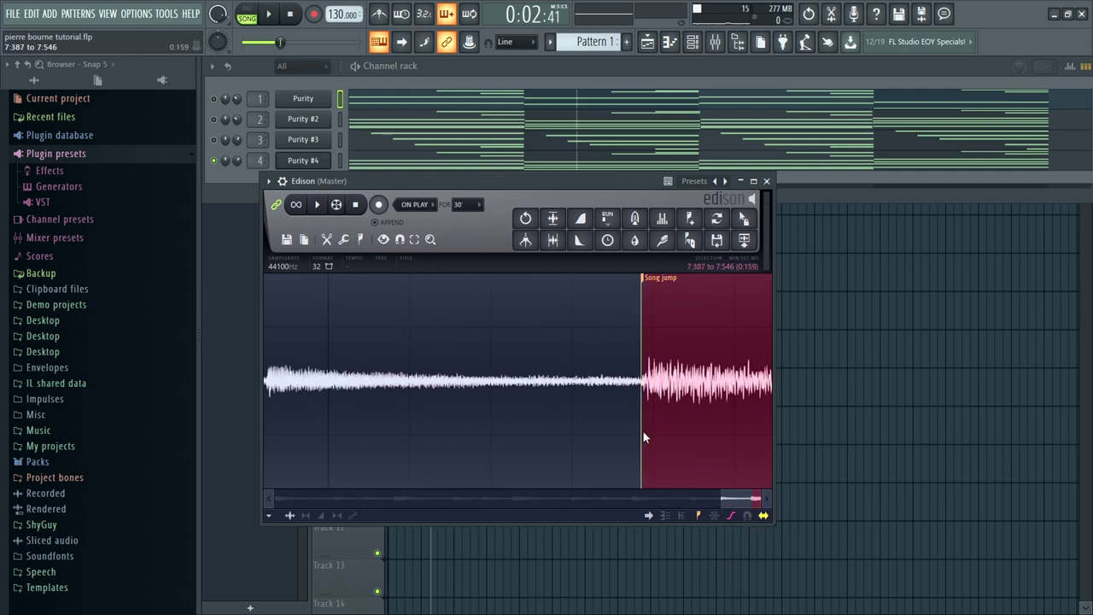
{"action": "left_click_drag", "start_coordinate": [721, 498], "coordinate": [753, 502]}
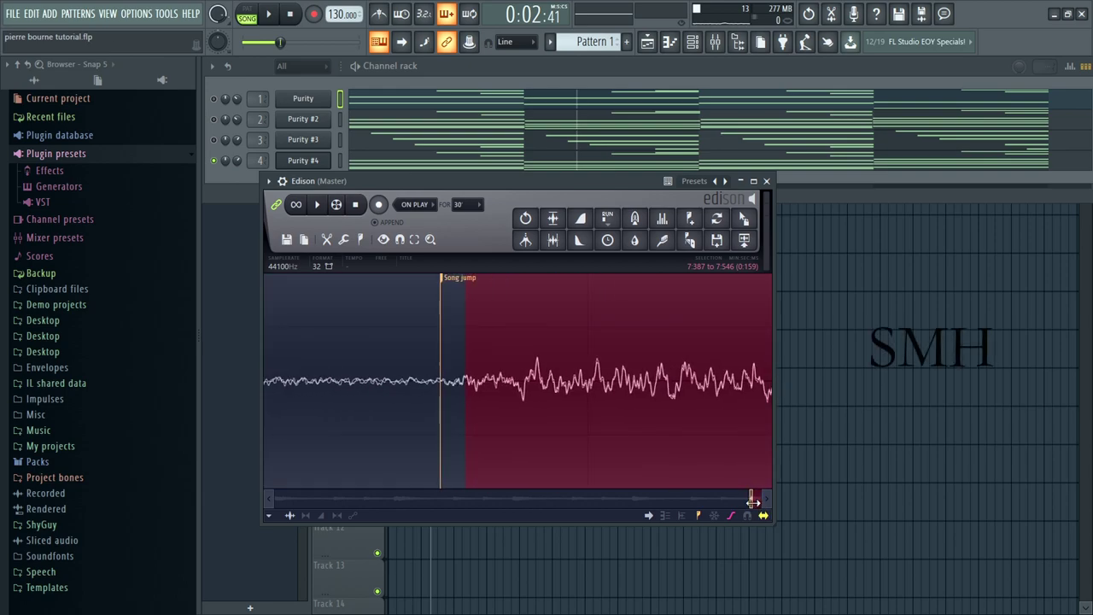
{"action": "left_click_drag", "start_coordinate": [480, 441], "coordinate": [443, 449]}
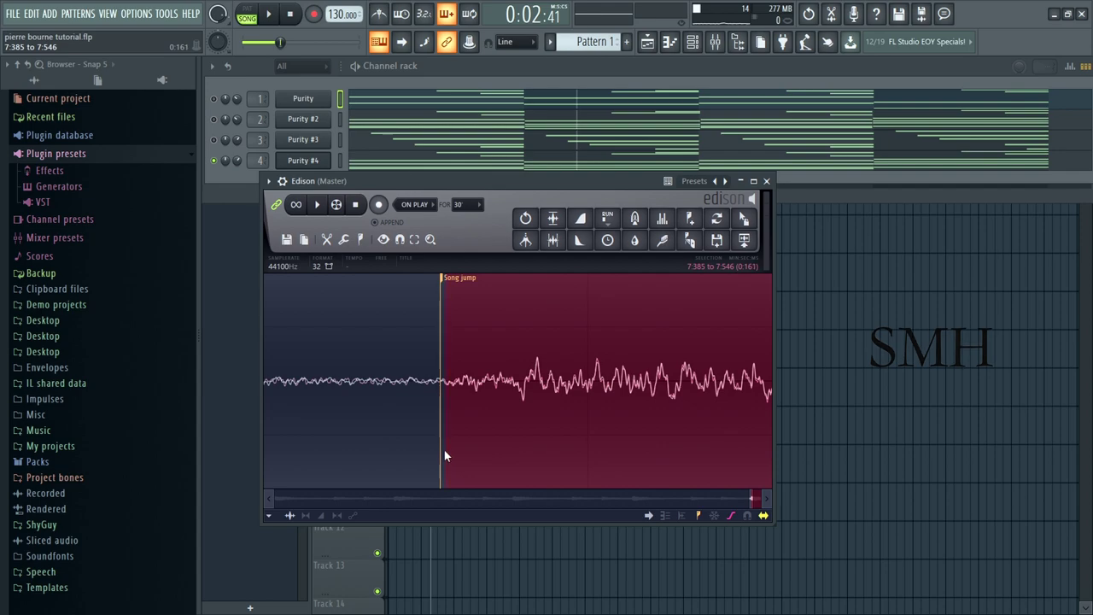
{"action": "left_click_drag", "start_coordinate": [753, 496], "coordinate": [752, 501]}
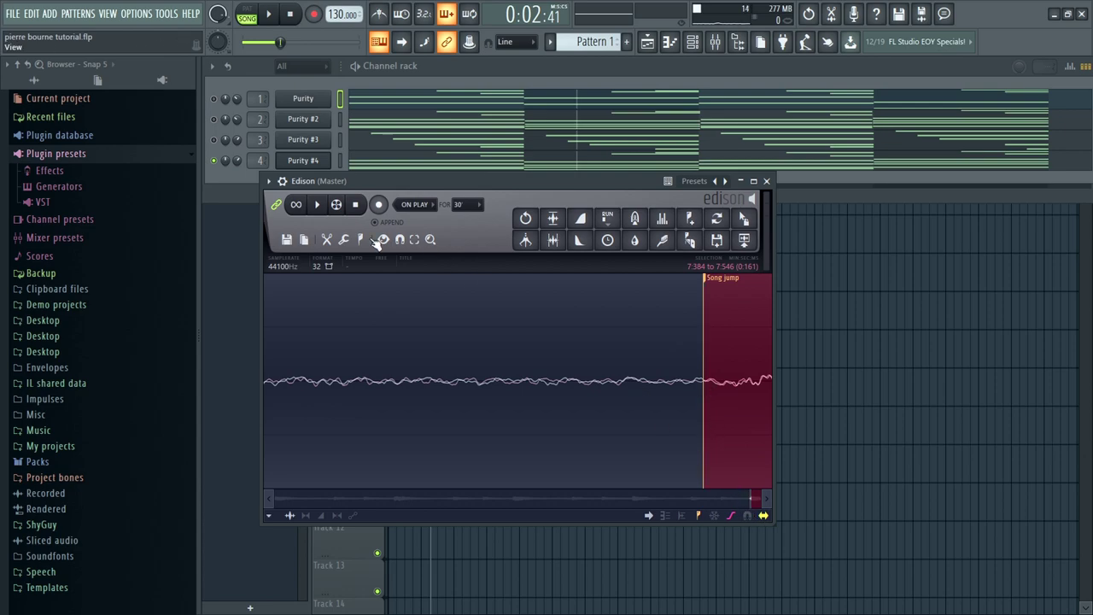
{"action": "left_click", "coordinate": [326, 243]}
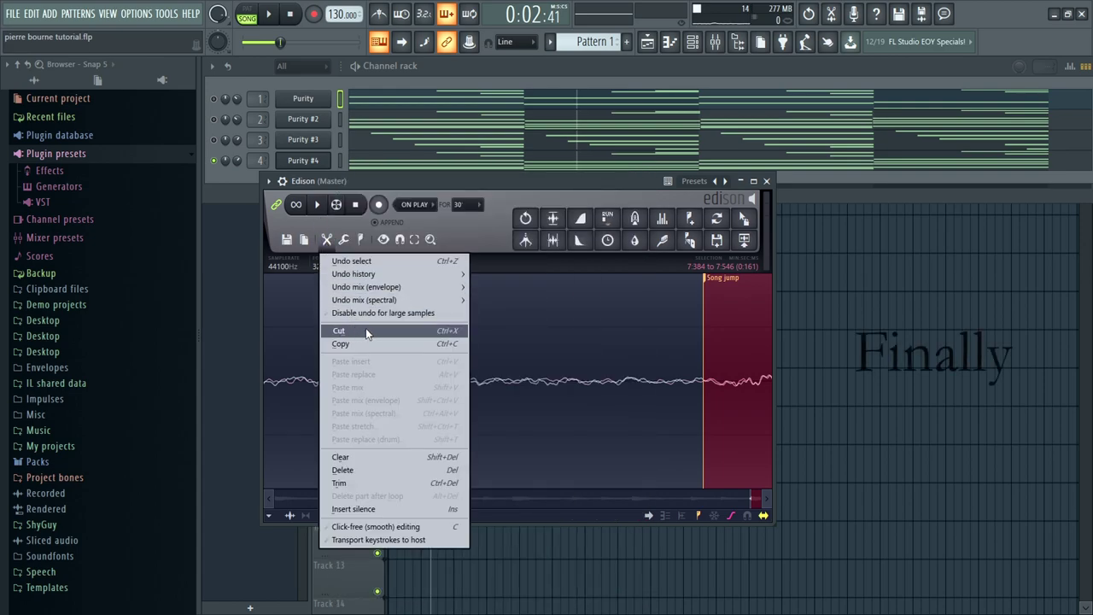
{"action": "left_click", "coordinate": [367, 331]}
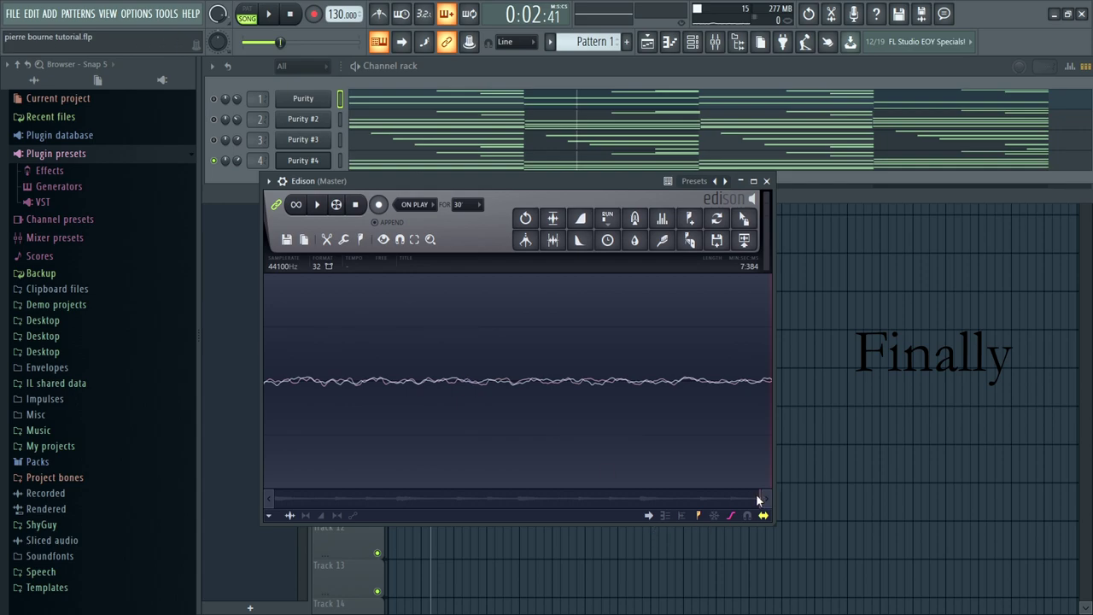
Place the trimmed Edison recording as an audio clip at the start of Track 3 in the playlist.
{"action": "left_click_drag", "start_coordinate": [754, 498], "coordinate": [161, 490]}
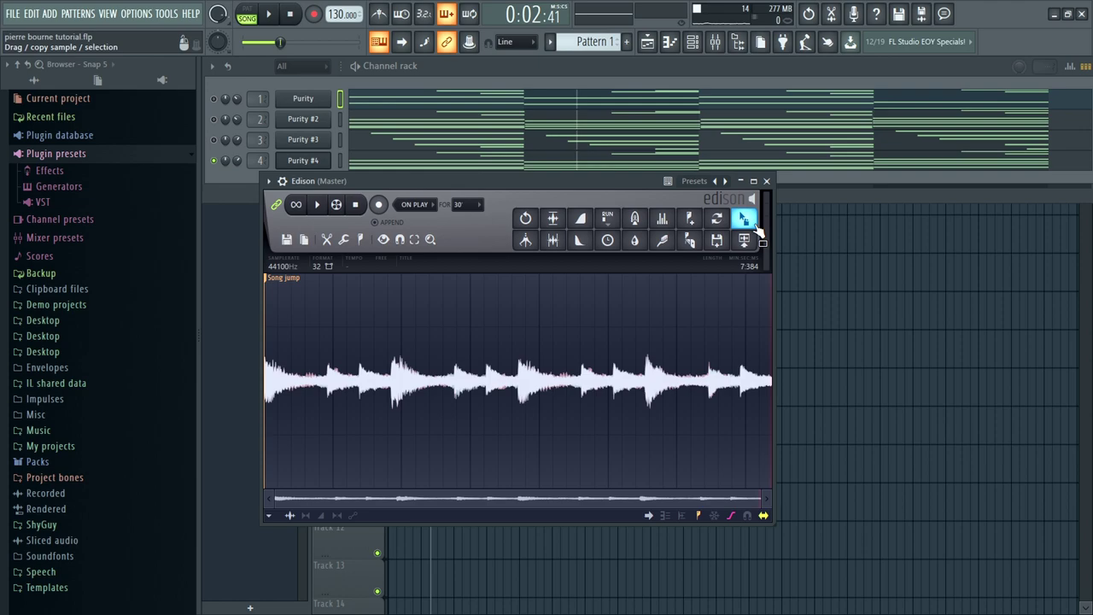
{"action": "left_click_drag", "start_coordinate": [745, 220], "coordinate": [350, 191]}
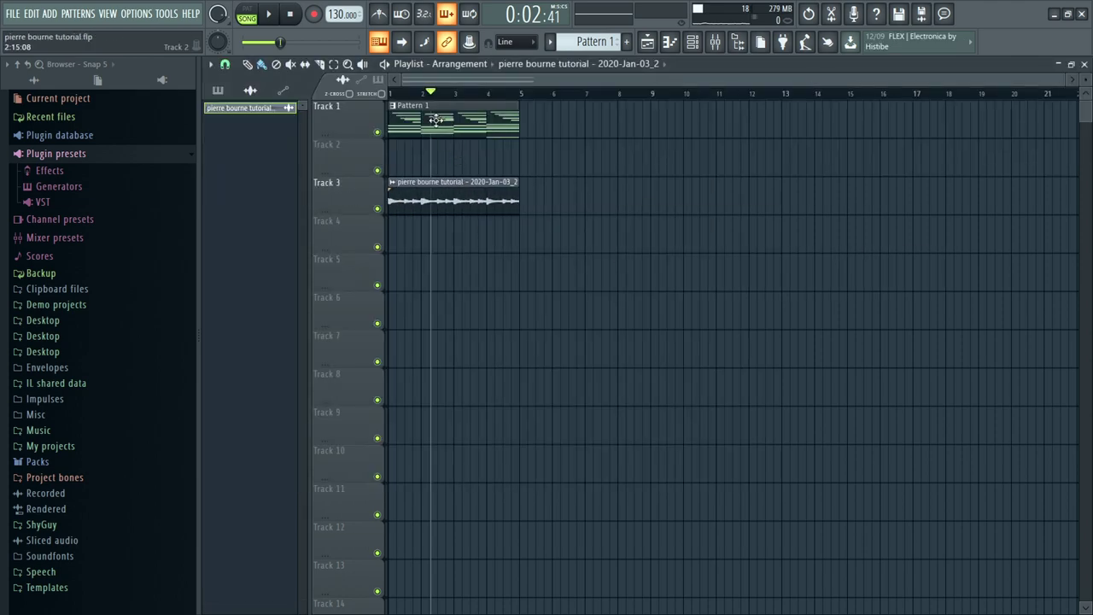
Mute Track 1, reverse the recorded audio clip on Track 3 and play it back.
{"action": "left_click", "coordinate": [378, 134]}
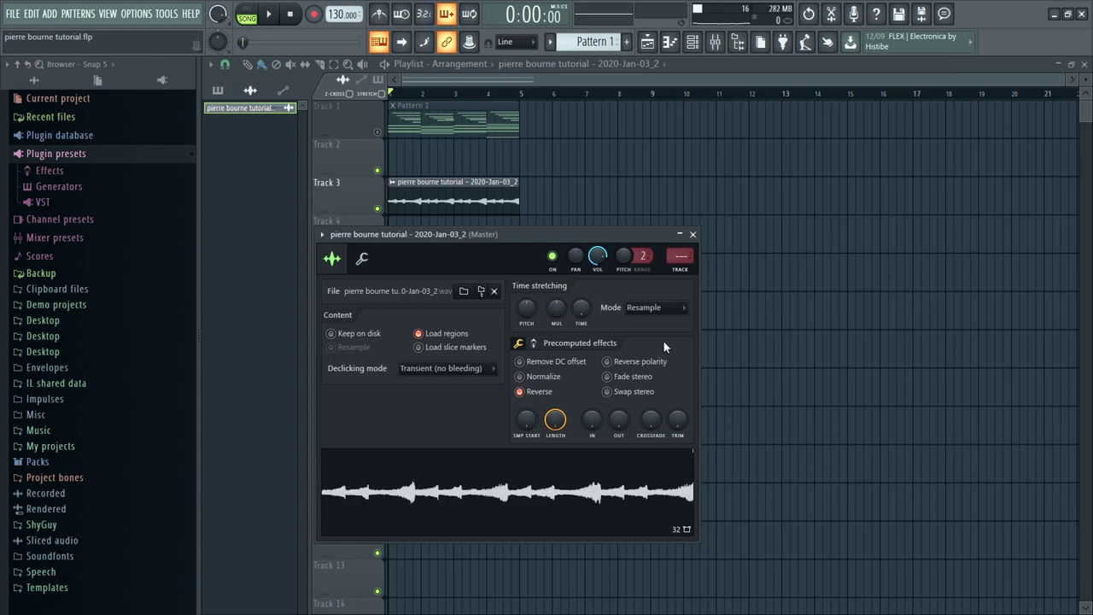
{"action": "left_click", "coordinate": [692, 234]}
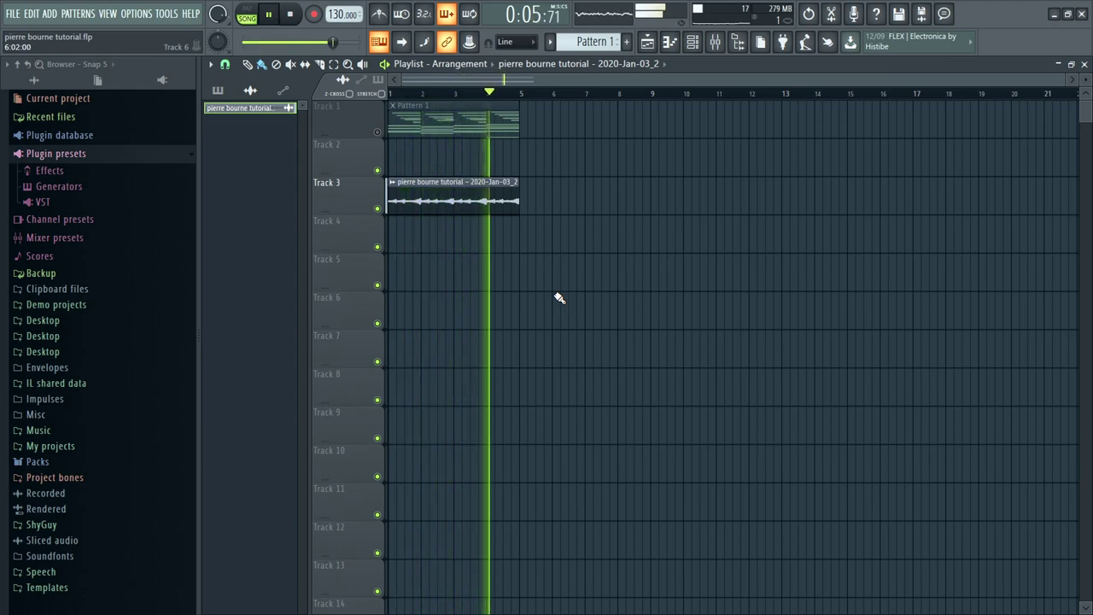
{"action": "key", "text": "space"}
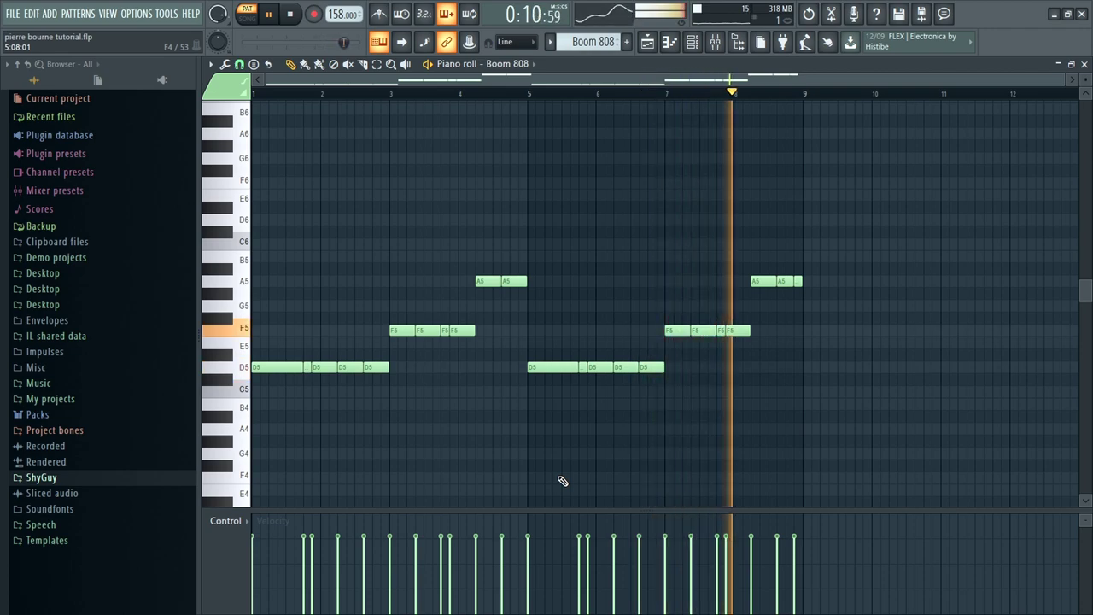
Listen to the Boom 808, #FREESMOKE Rim Shot, 1469, Alot On My Mind Vox and RING FX (4)_2 patterns in the piano roll.
{"action": "key", "text": "space"}
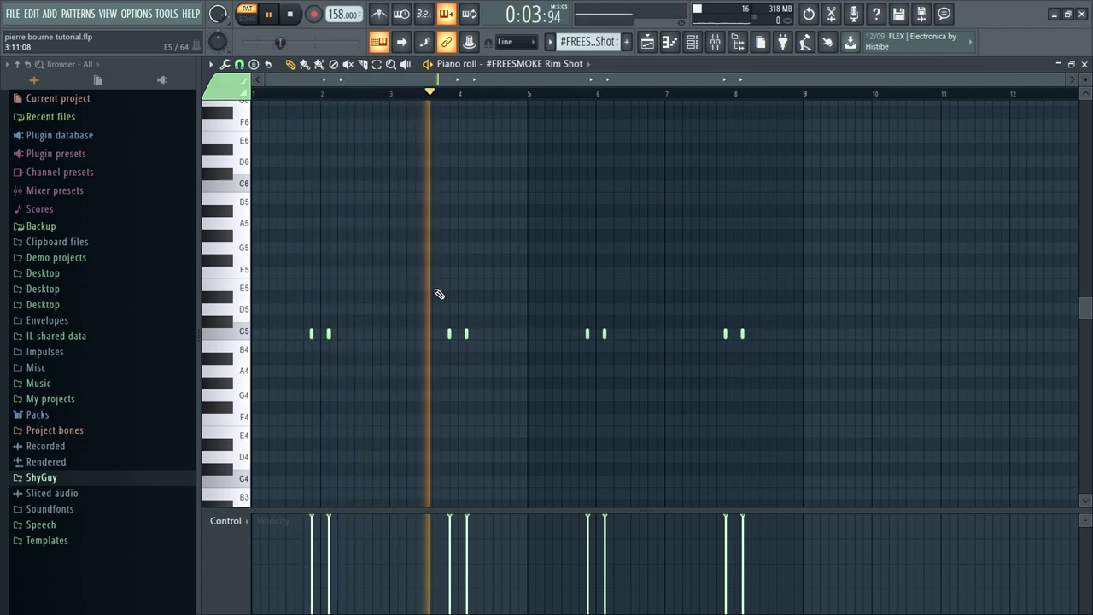
{"action": "key", "text": "space"}
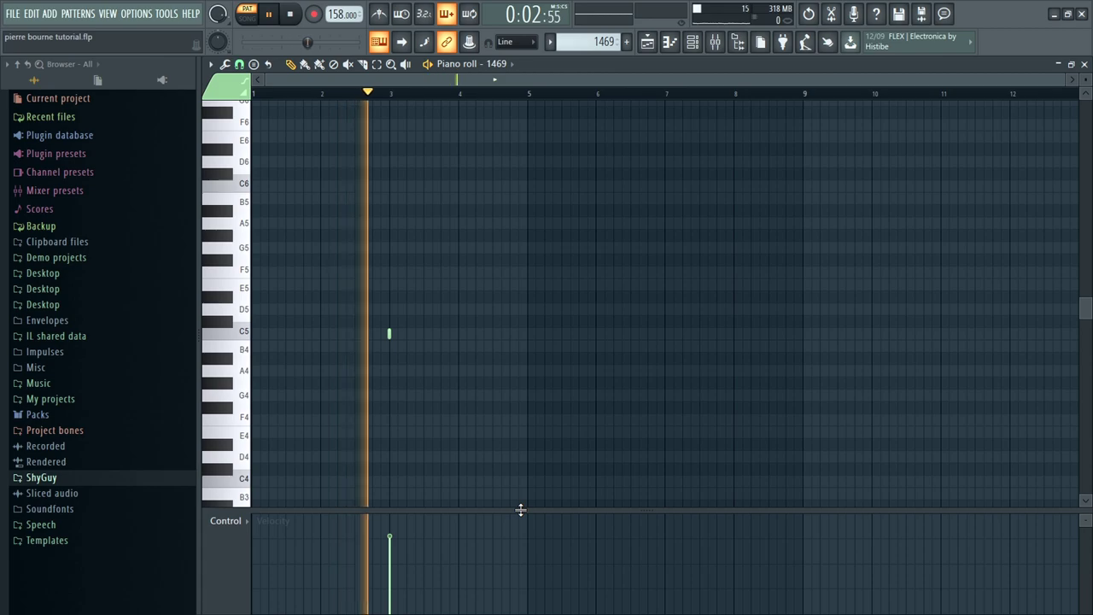
{"action": "key", "text": "space"}
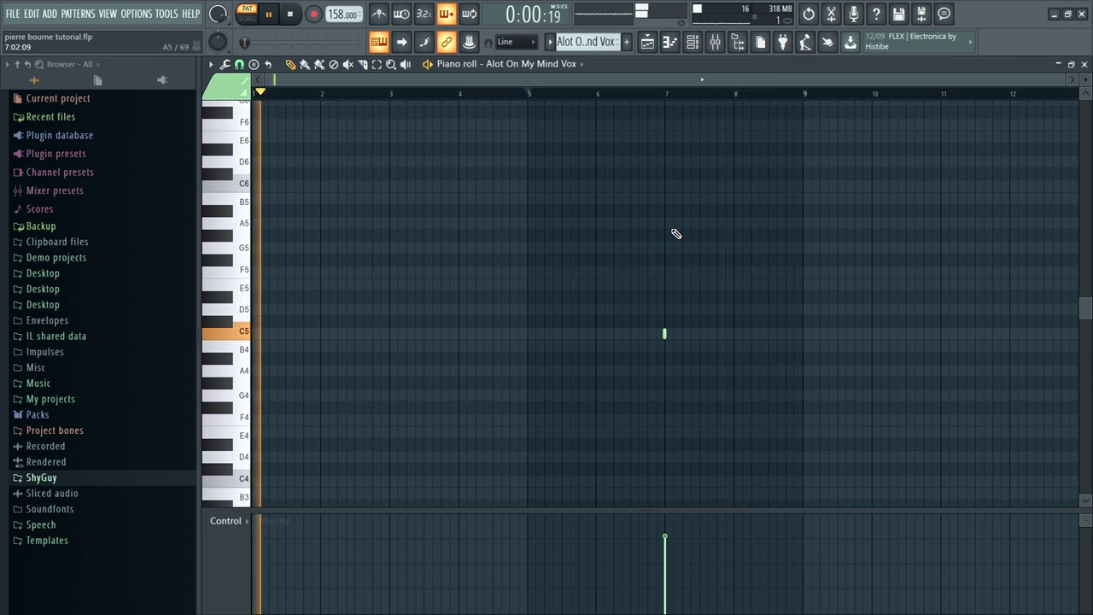
{"action": "key", "text": "space"}
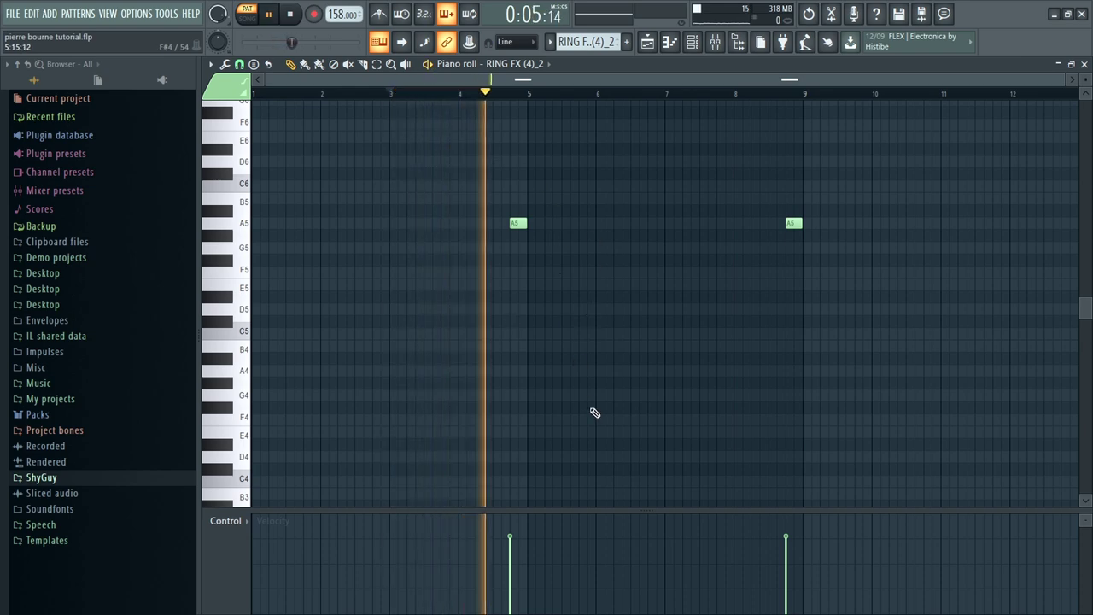
{"action": "key", "text": "space"}
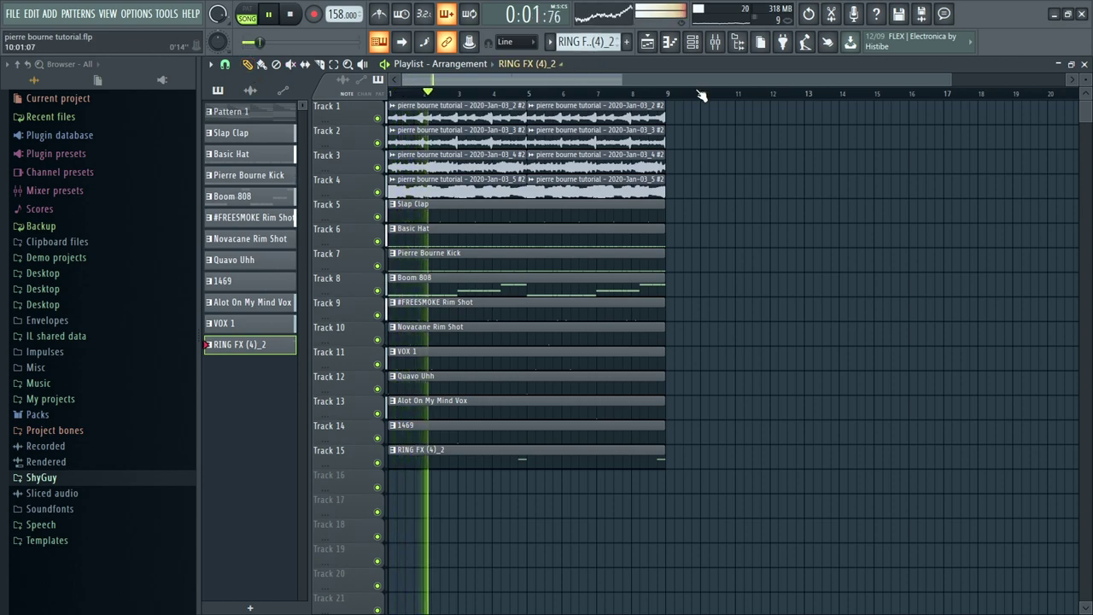
In the mixer, raise the Quavo Uhh level slightly and set both Alot On My Mind Vox tracks to 3.0 dB while the song plays.
{"action": "left_click", "coordinate": [718, 46]}
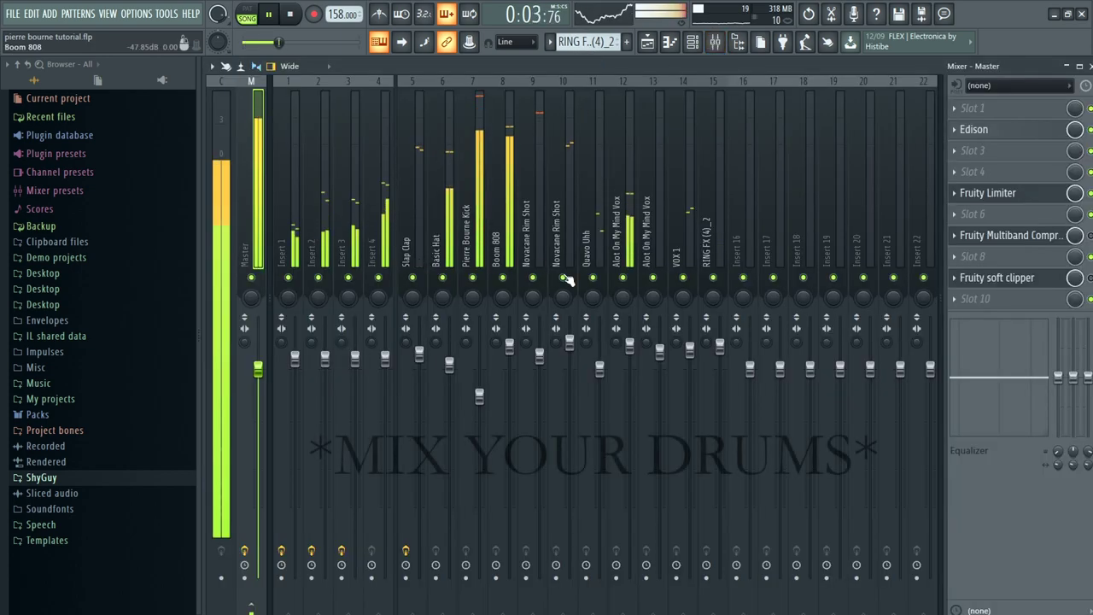
{"action": "left_click_drag", "start_coordinate": [293, 42], "coordinate": [330, 41]}
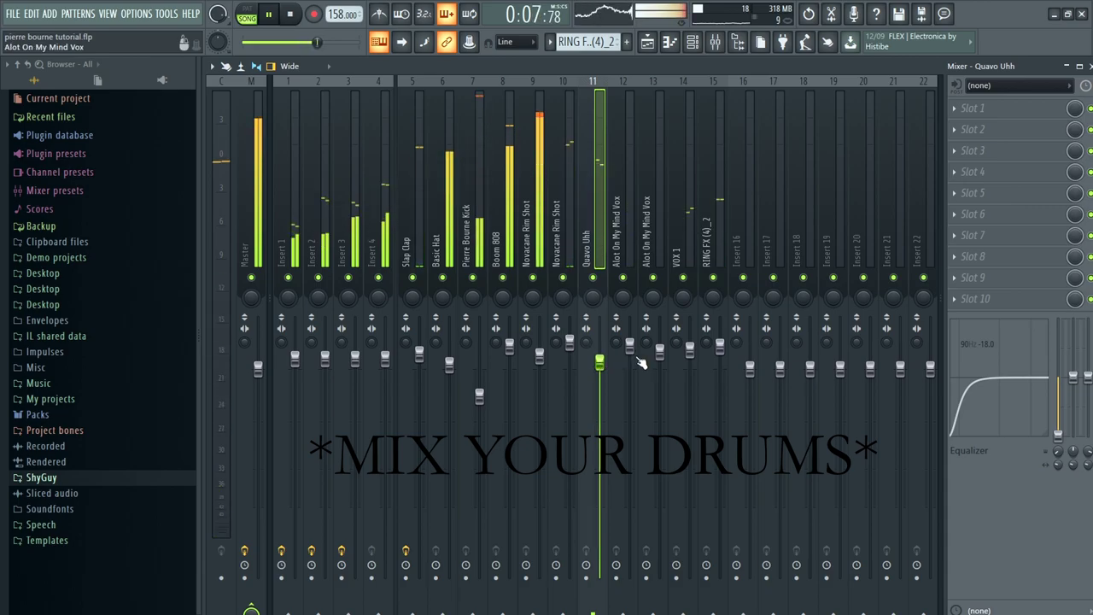
{"action": "left_click", "coordinate": [633, 345]}
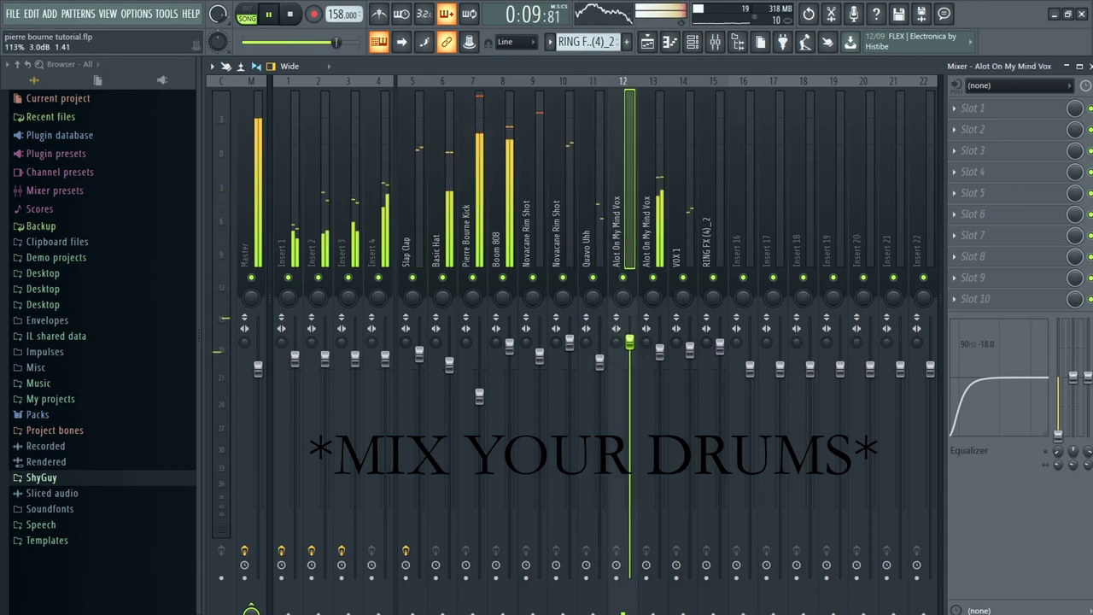
{"action": "left_click_drag", "start_coordinate": [660, 351], "coordinate": [659, 344]}
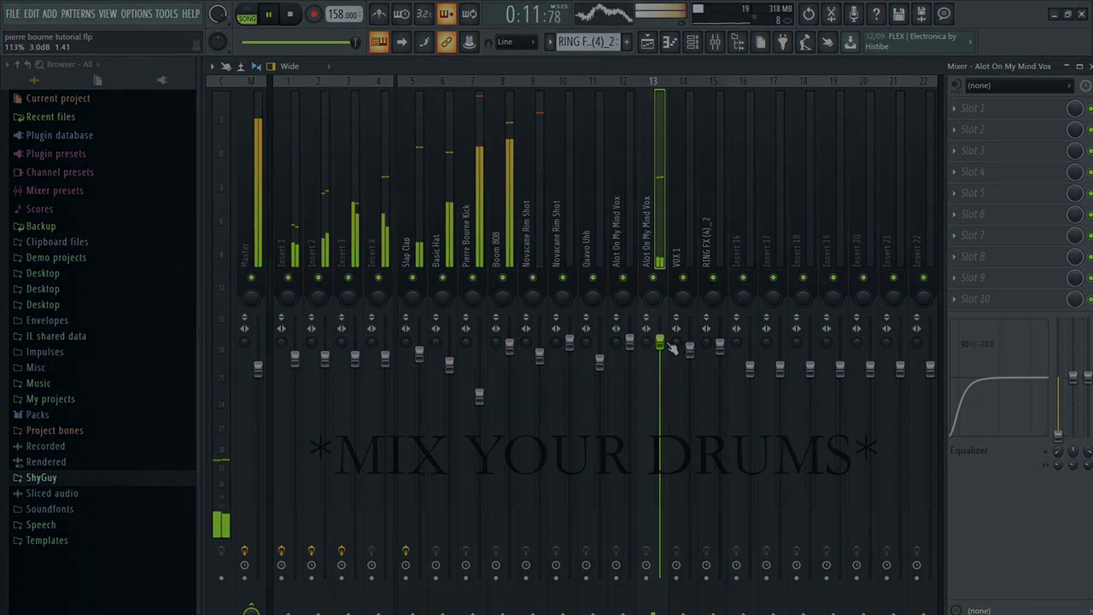